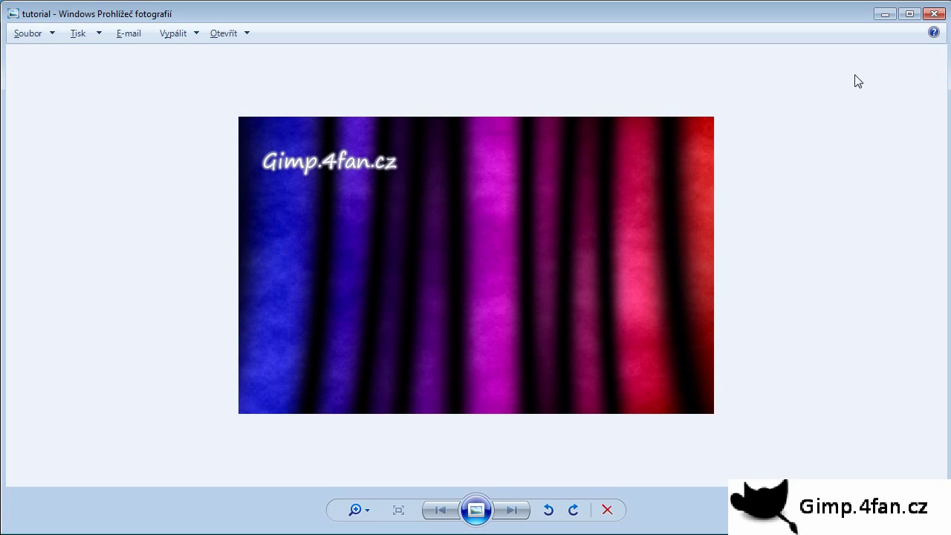
Step: Close the photo viewer and set GIMP's foreground colour to blue 3b3bed
click(934, 14)
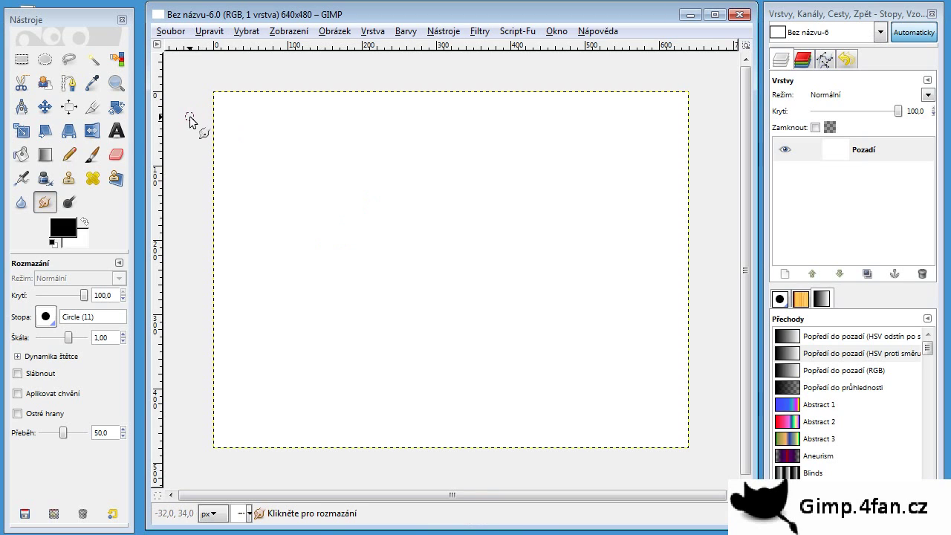
click(64, 226)
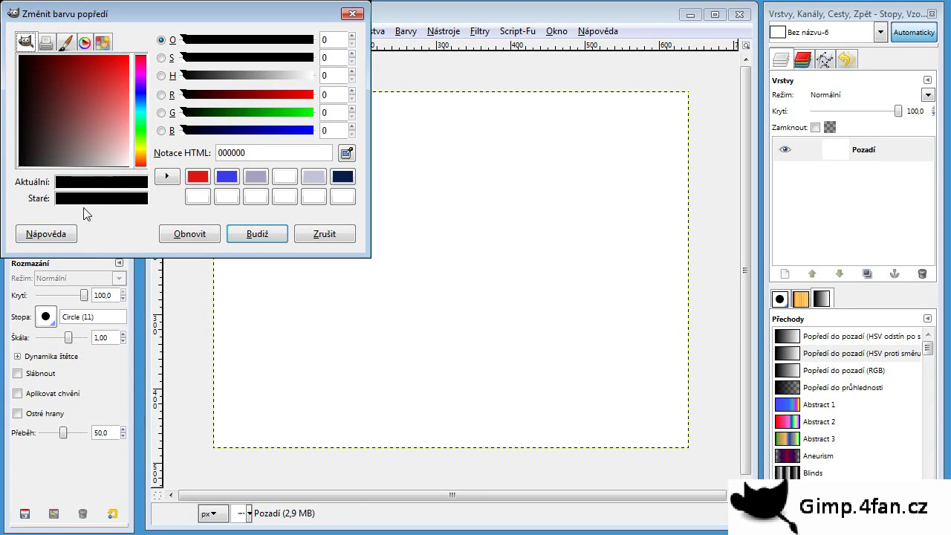
click(226, 179)
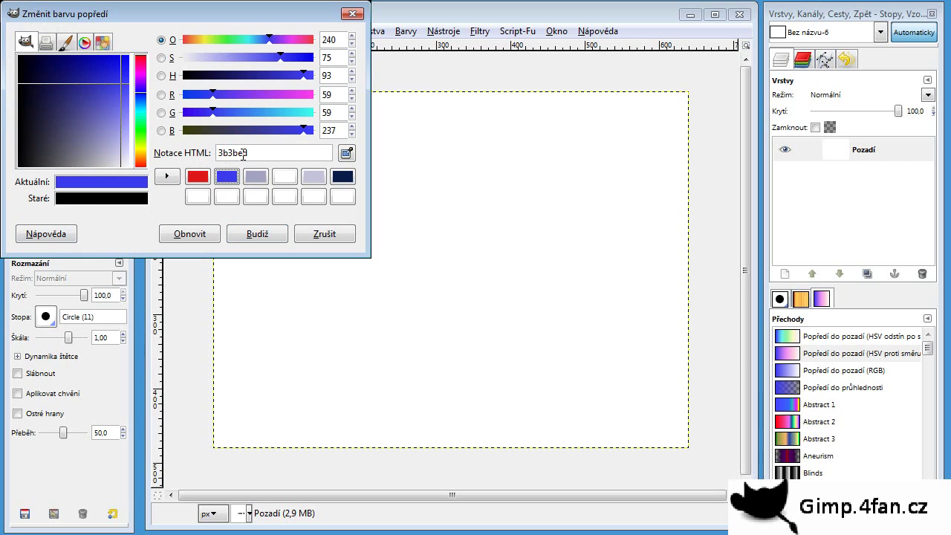
click(257, 234)
Step: Set the background colour to red e01717
click(80, 245)
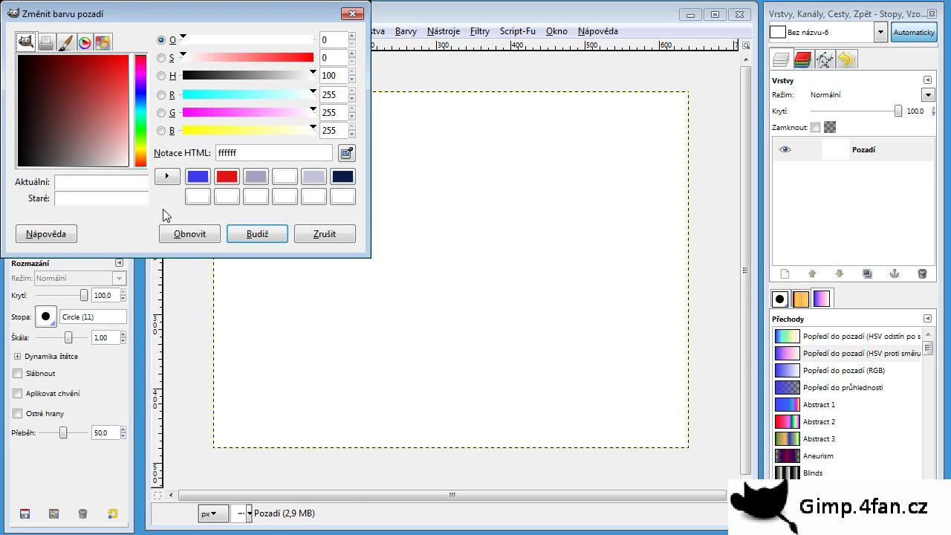
click(228, 183)
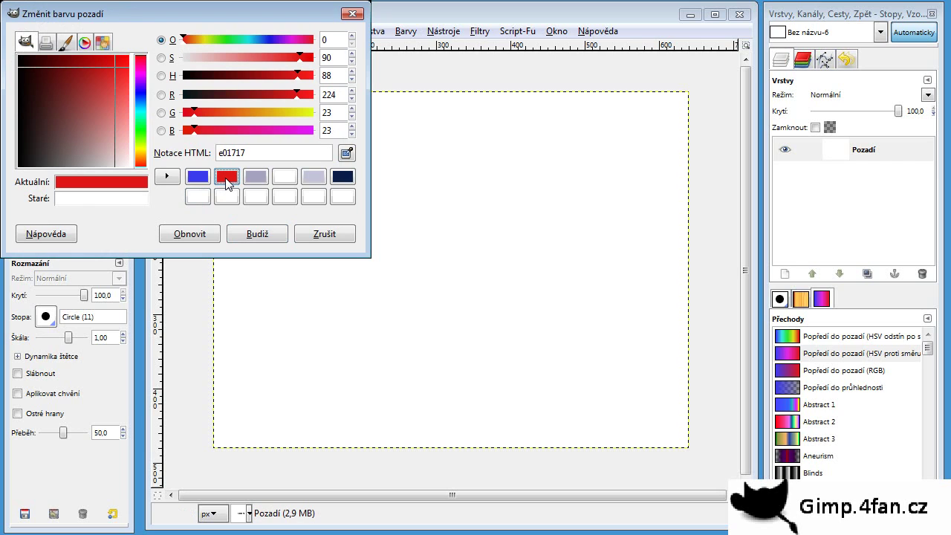
click(252, 233)
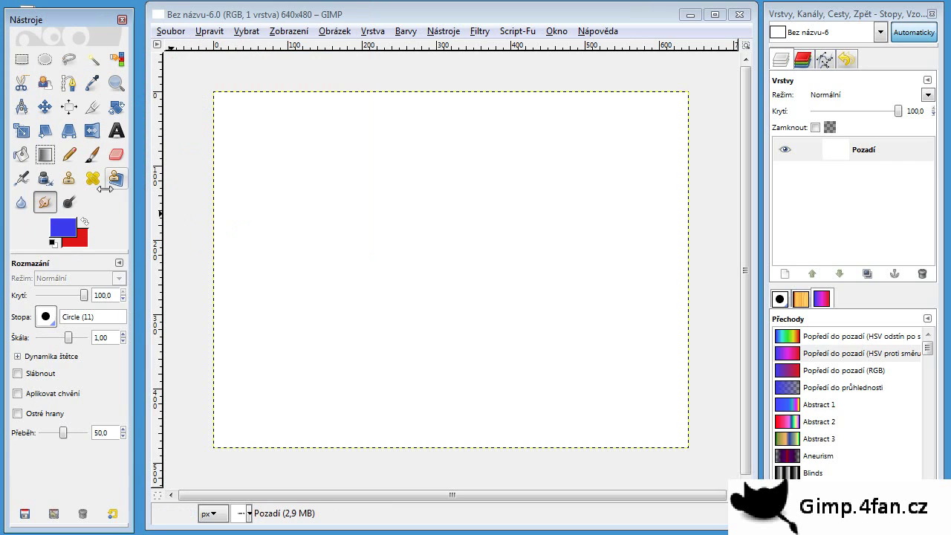
click(49, 157)
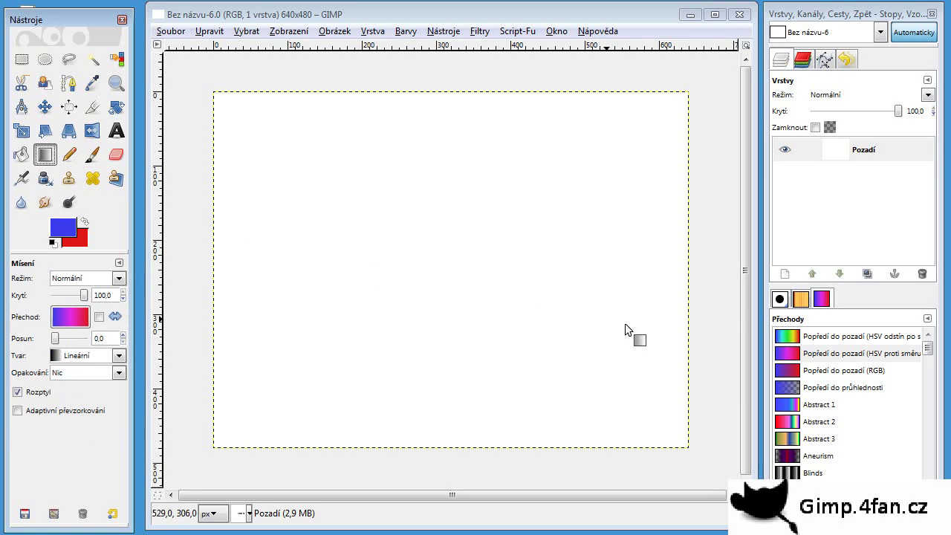
Step: Fill the canvas left to right with the FG-to-BG (HSV counter-clockwise) blue-to-red gradient
click(828, 357)
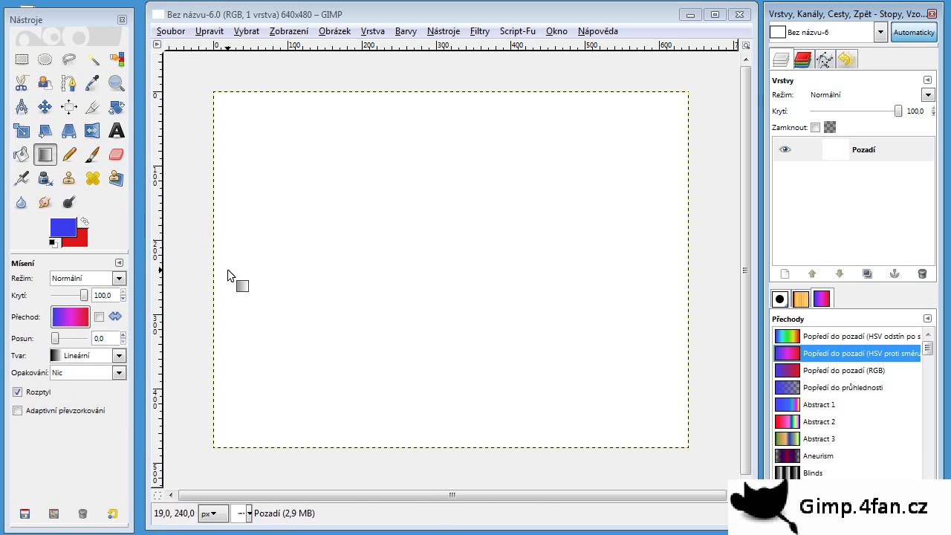
drag(227, 269, 675, 260)
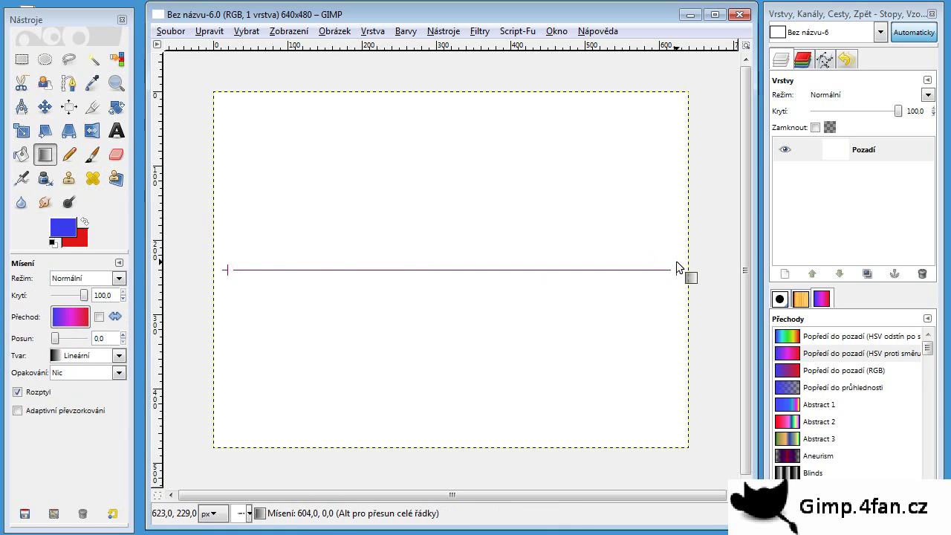
drag(675, 261, 676, 261)
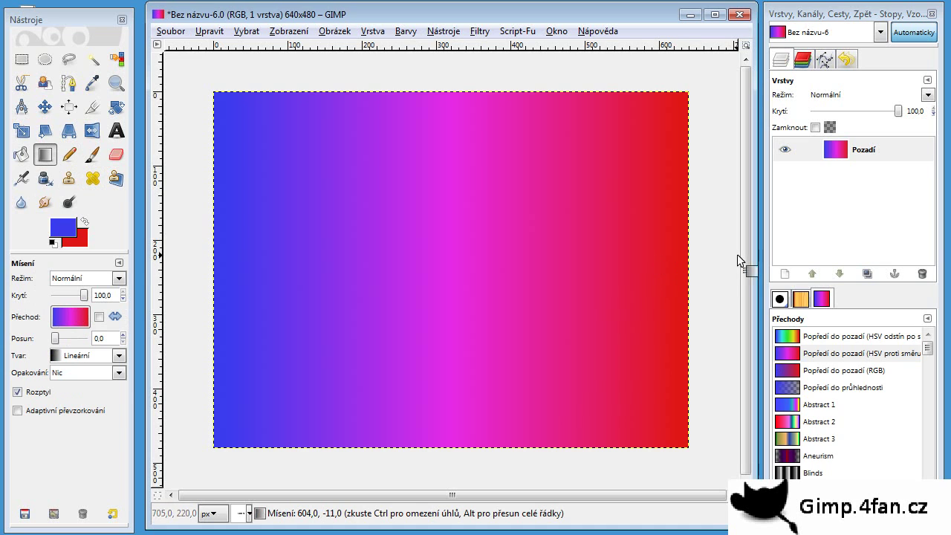
click(784, 273)
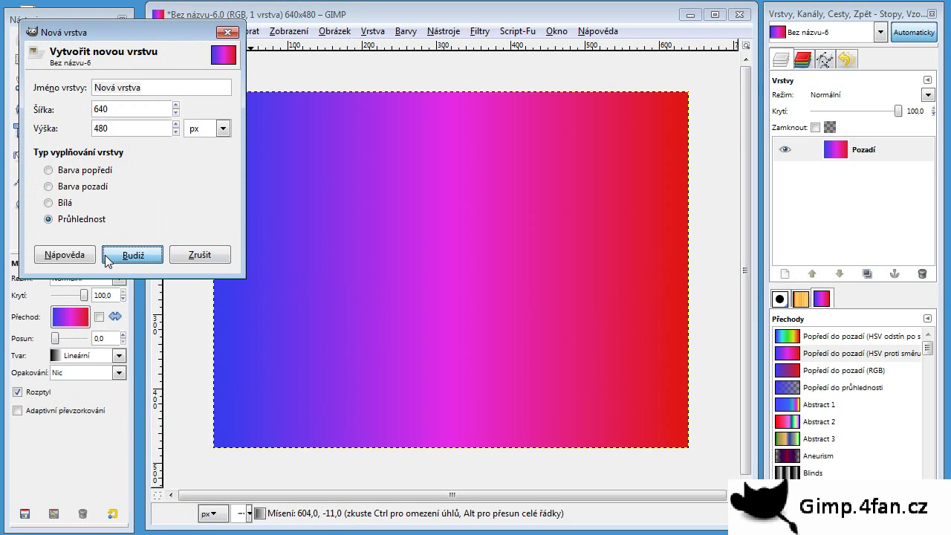
Step: Add a transparent layer and render Plazma clouds onto it
click(123, 254)
click(483, 31)
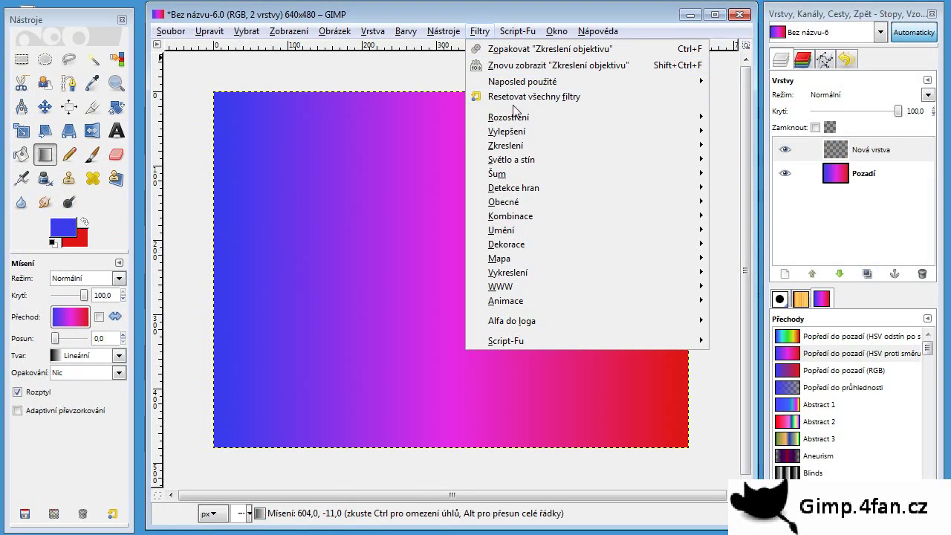
mouse_move(507, 272)
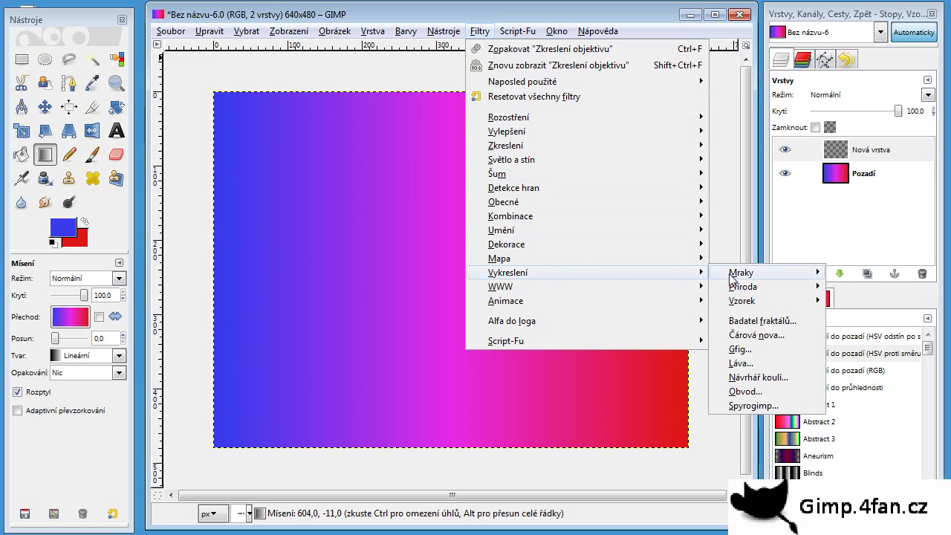
click(873, 301)
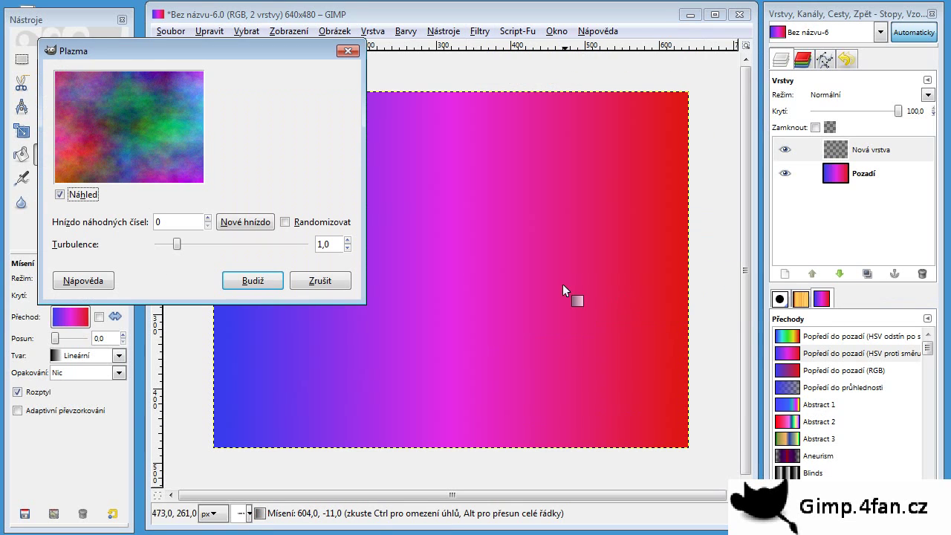
click(252, 280)
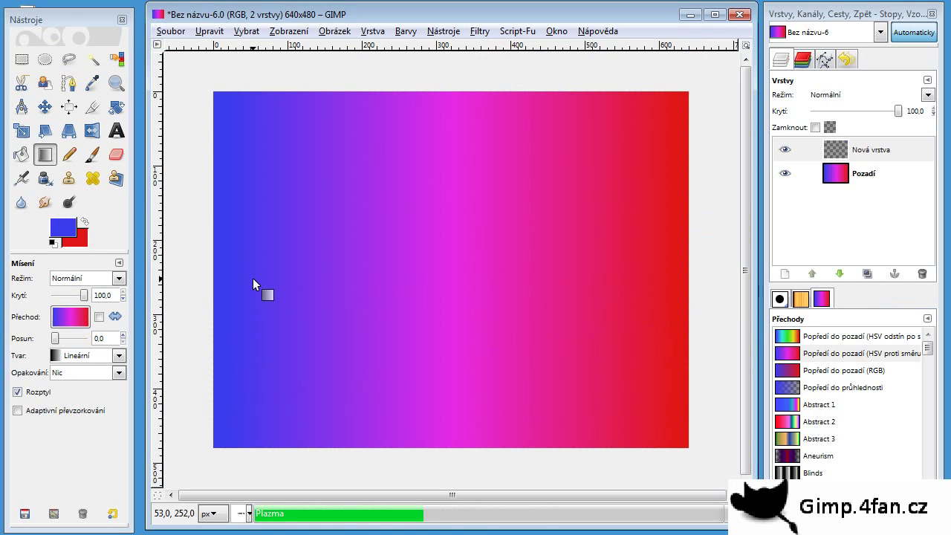
Step: Desaturate the plasma clouds by luminosity (Svítivost) and add an empty transparent layer on top
click(407, 33)
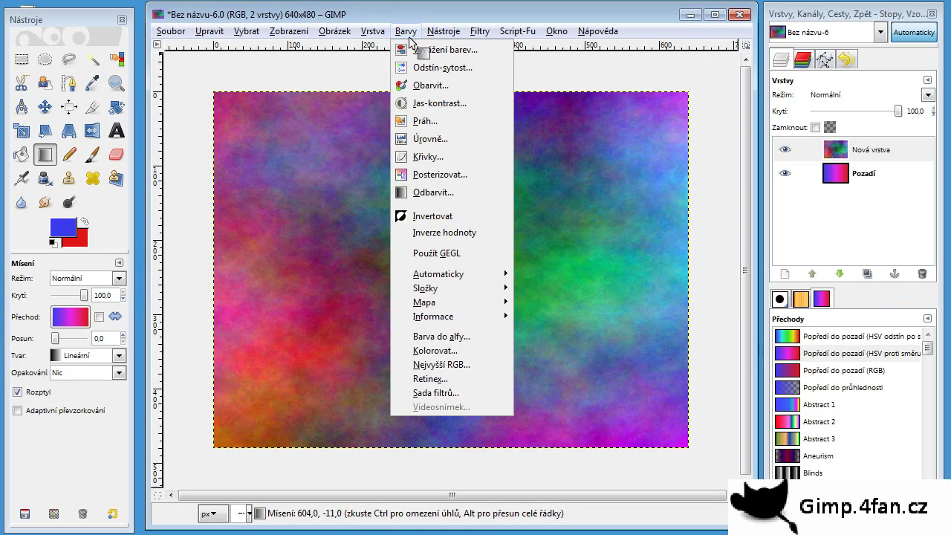
click(441, 193)
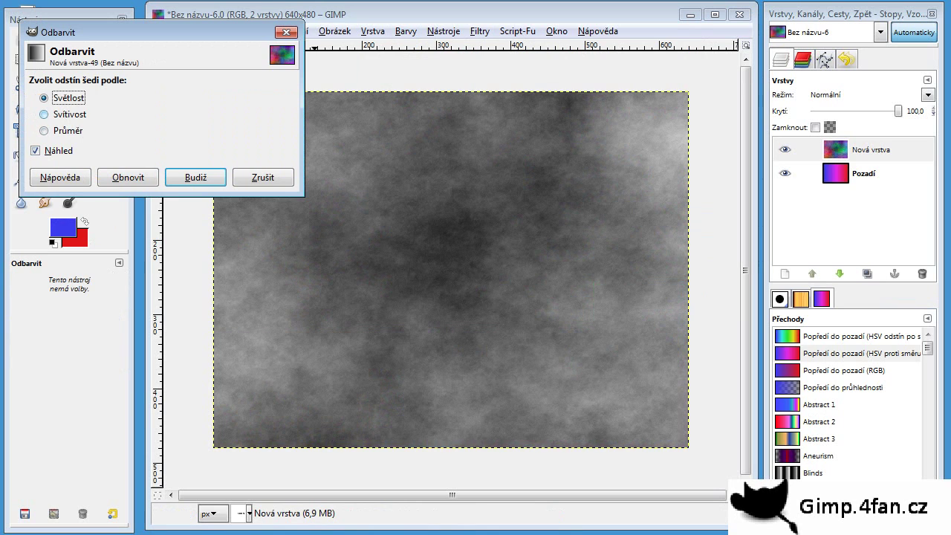
click(59, 114)
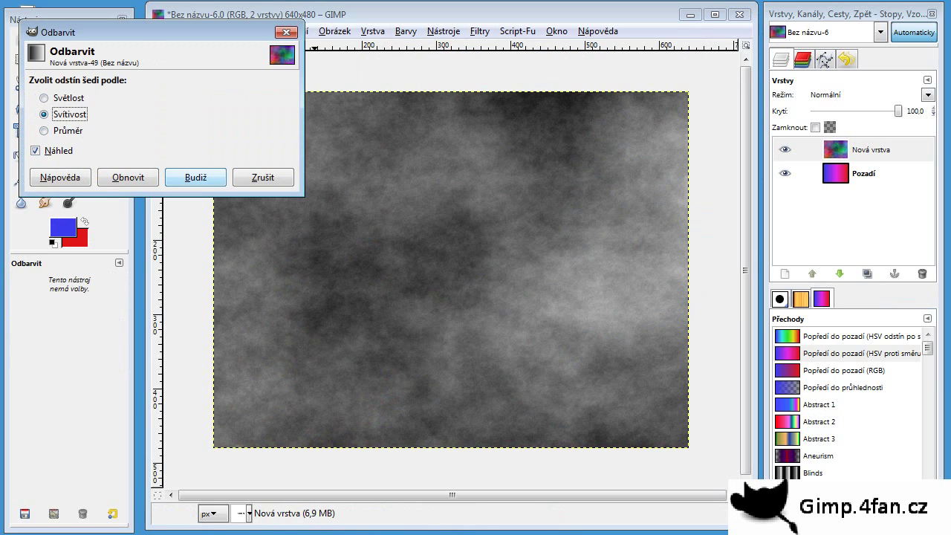
click(196, 177)
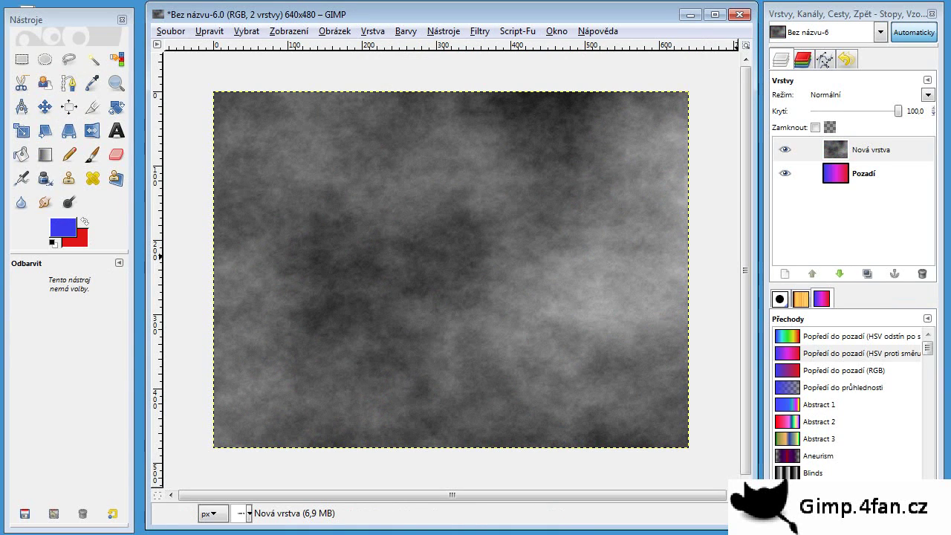
click(784, 273)
click(189, 310)
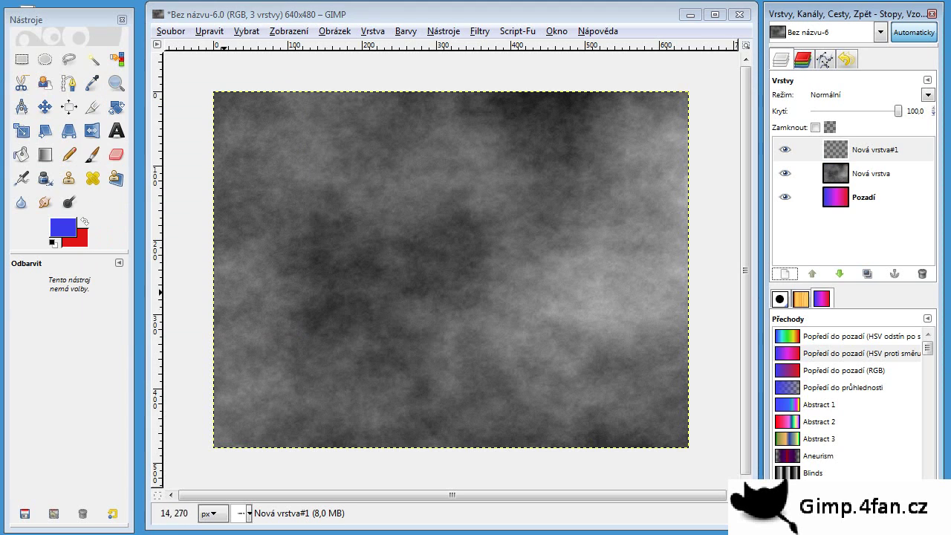
Step: Render Sinus stripes with X scale 35, seed 45, distorted, black-and-white, sinusoidal blend
click(479, 31)
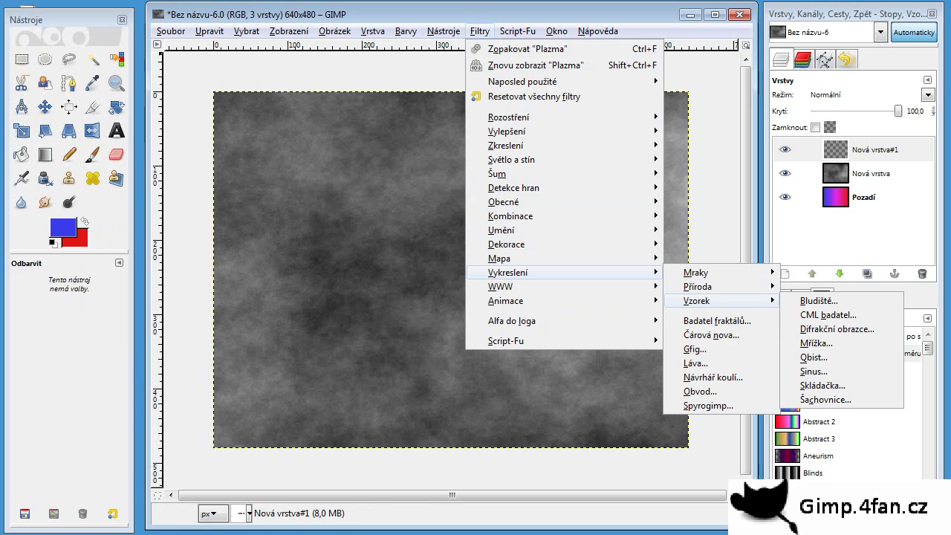
click(814, 371)
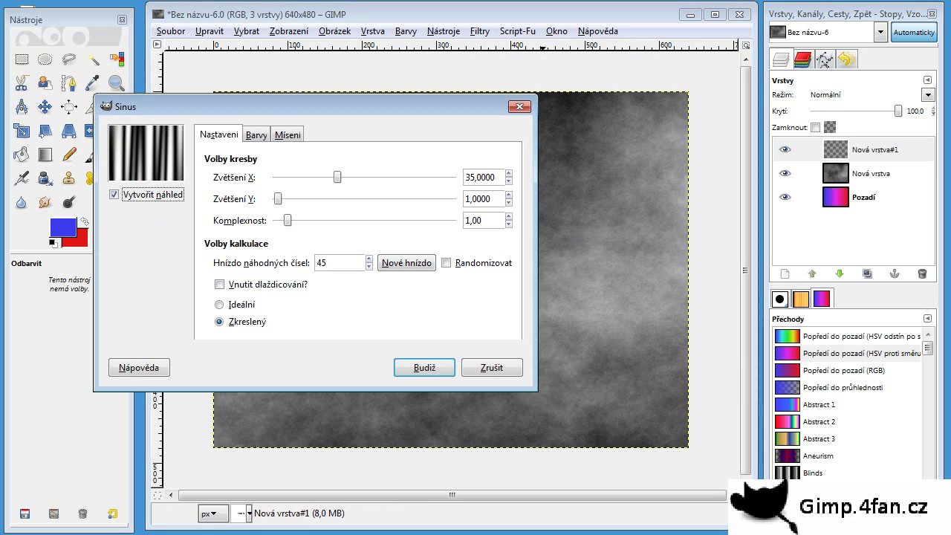
drag(475, 177, 496, 177)
click(481, 199)
double_click(321, 263)
click(247, 321)
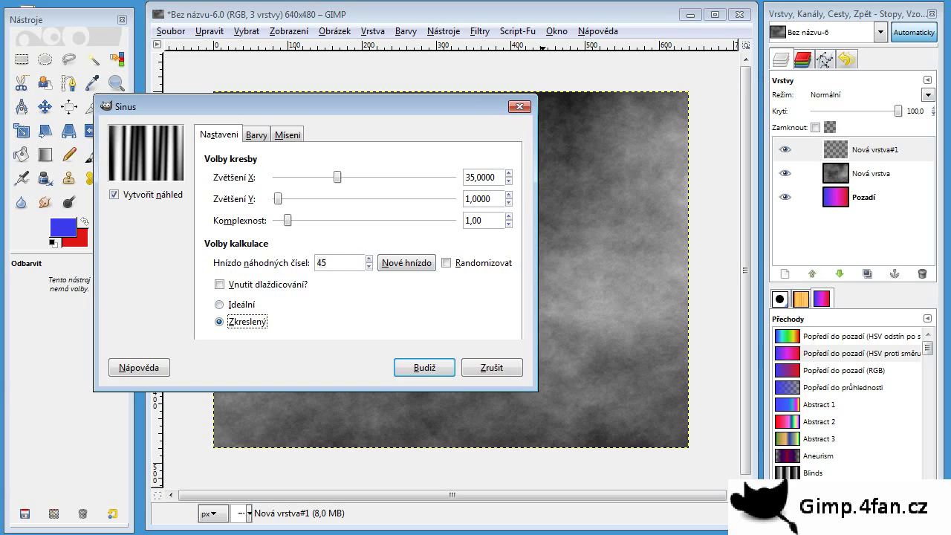
key(alt+b)
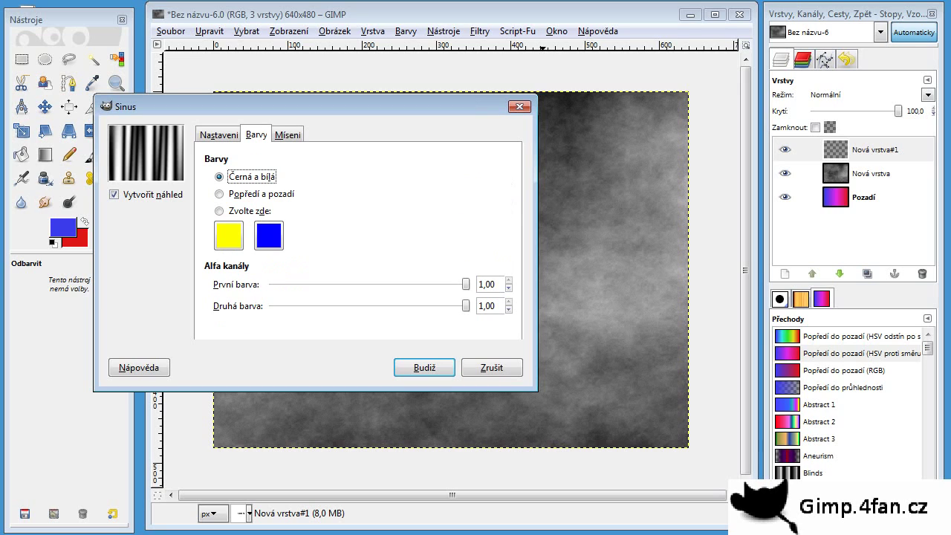
key(alt+m)
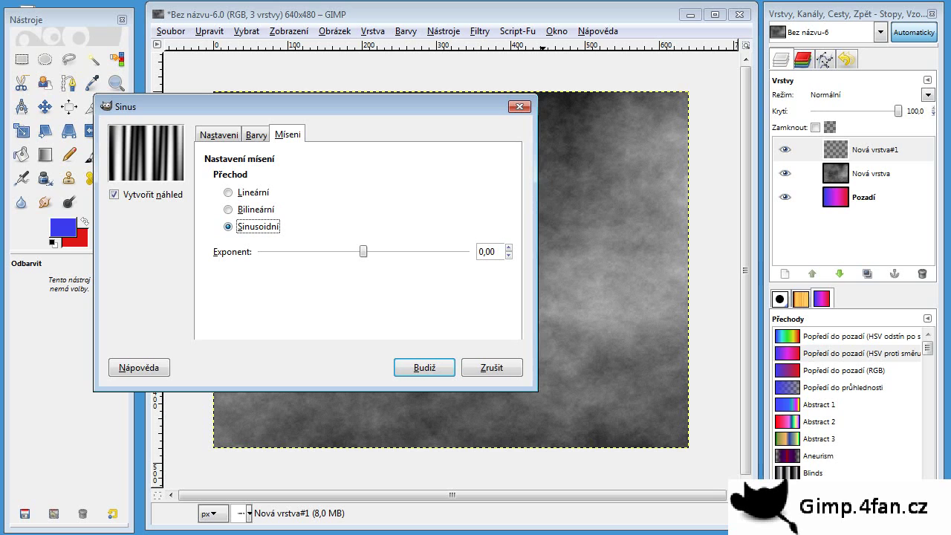
click(424, 367)
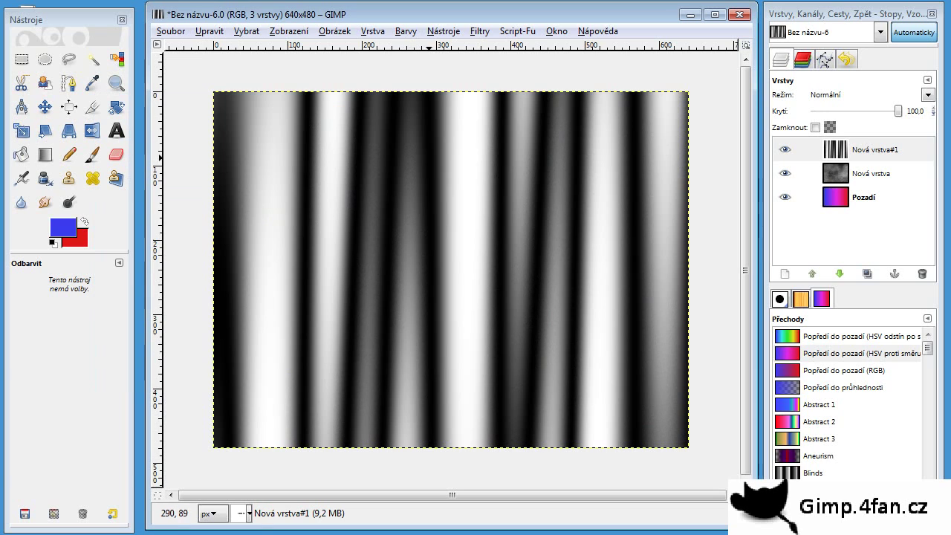
click(479, 31)
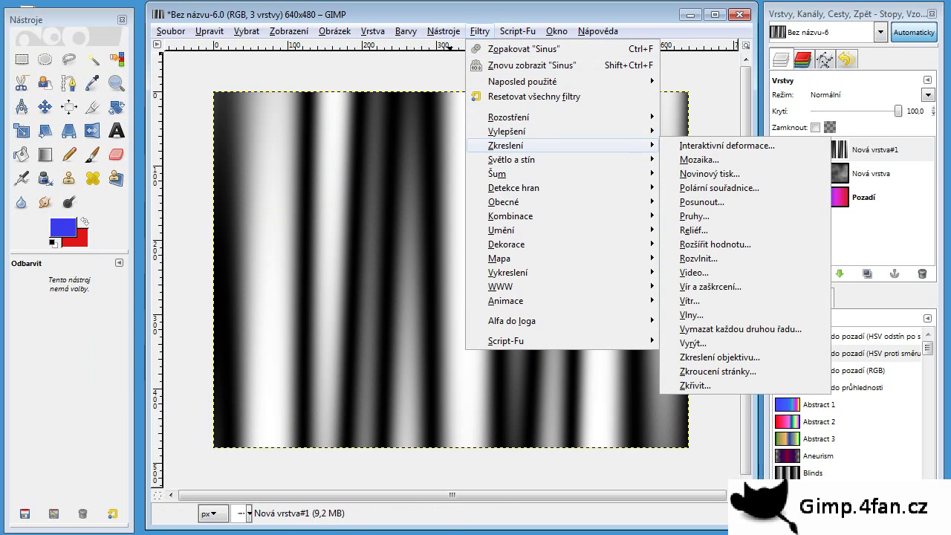
Step: Set up Lens Distortion on the stripes with main −20, X shift −0.599, Y shift −80
click(715, 357)
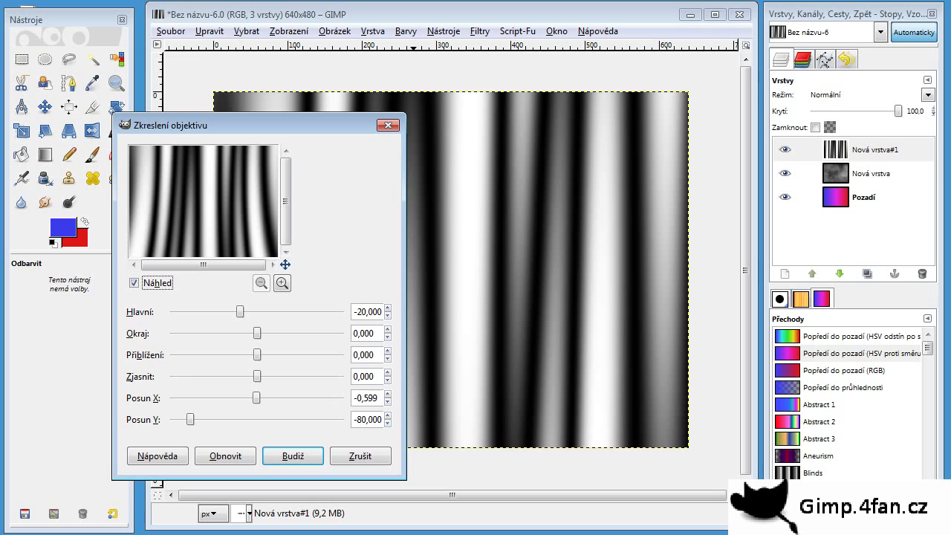
Step: Apply the lens distortion, then set the stripe layer to Multiply and the cloud layer to Grain merge
click(297, 455)
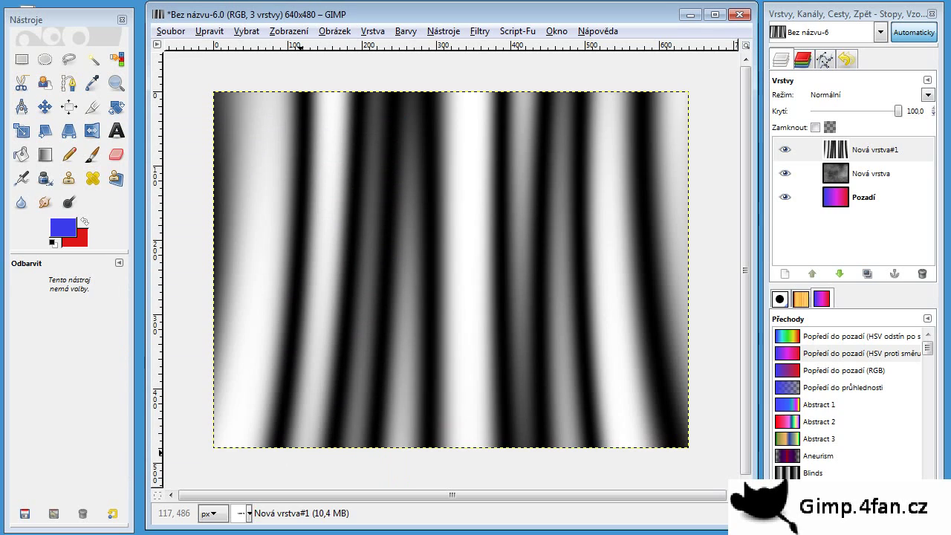
click(854, 149)
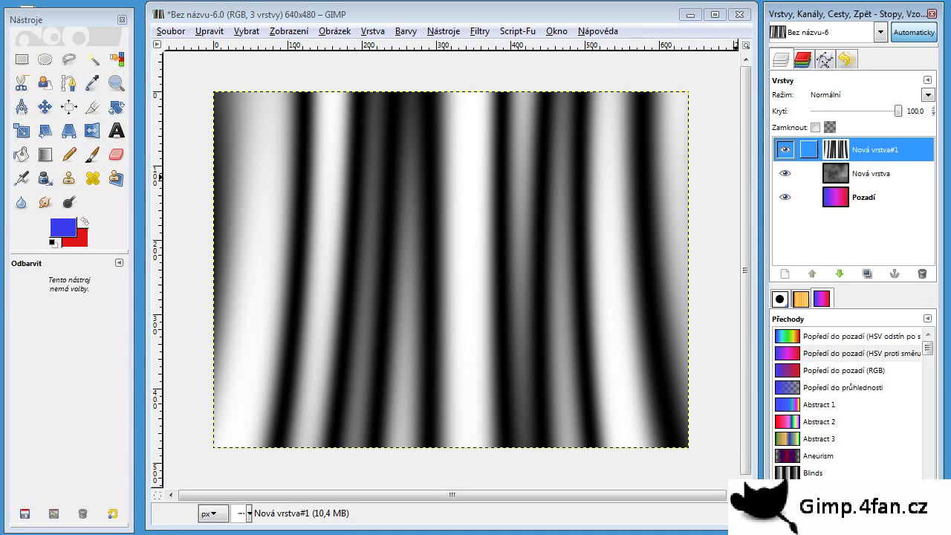
click(928, 95)
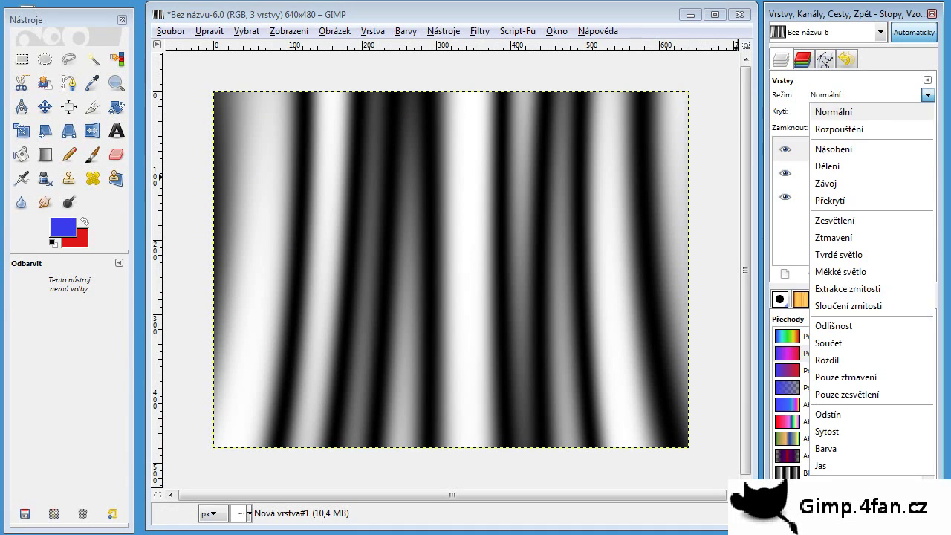
click(836, 148)
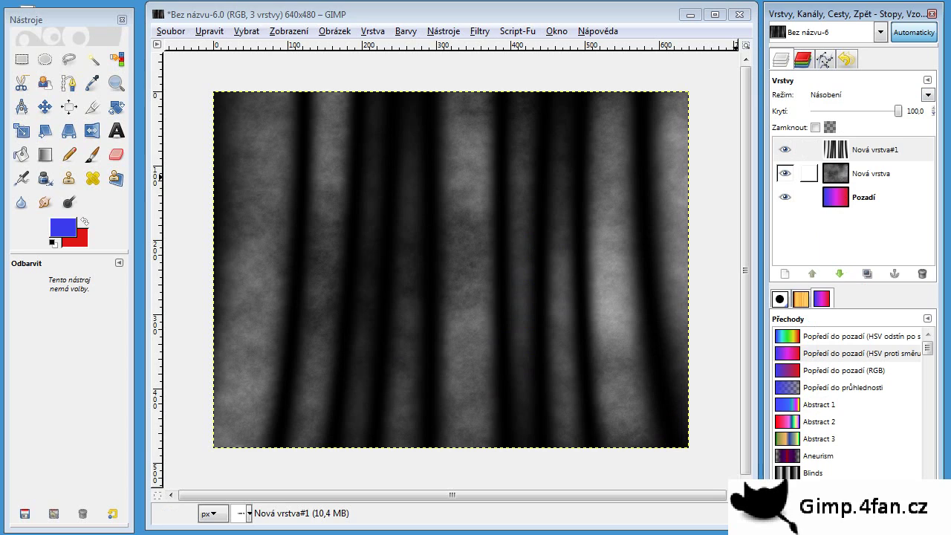
click(869, 174)
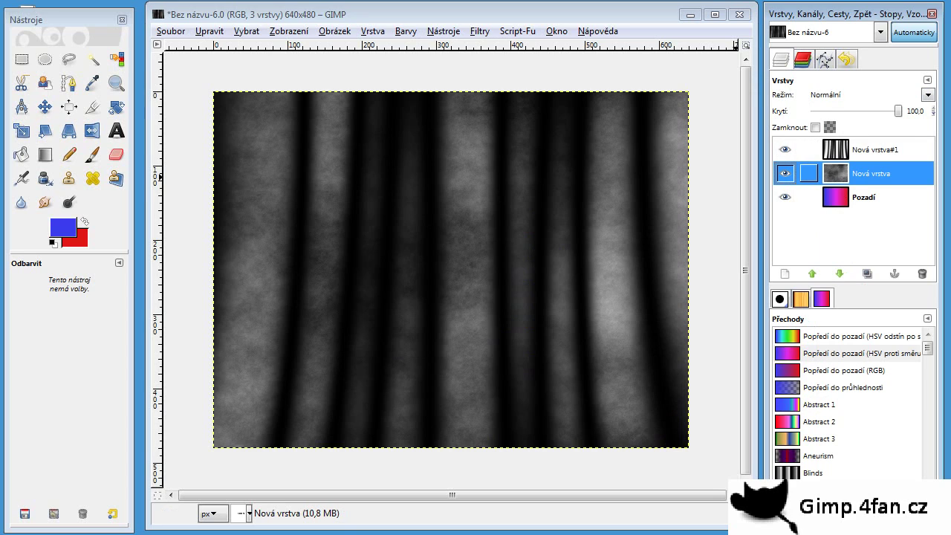
click(928, 94)
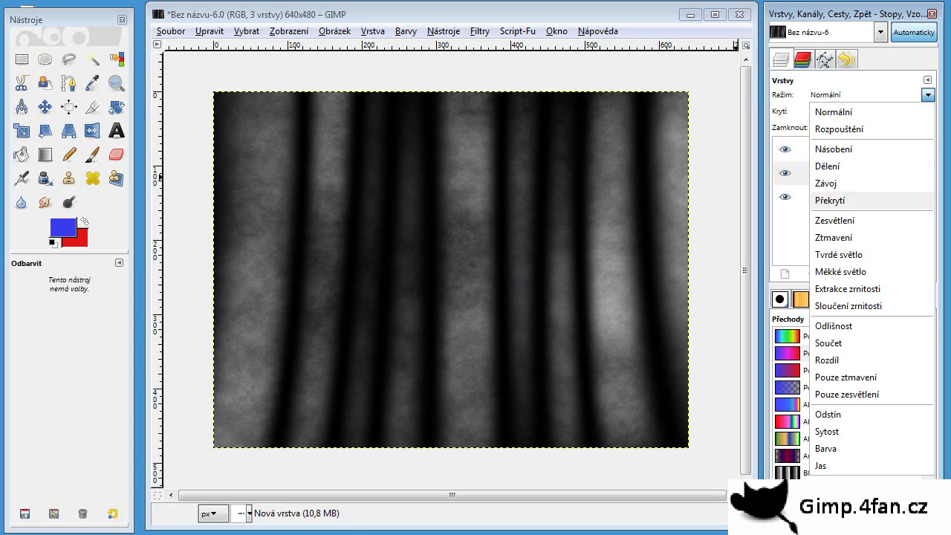
click(848, 306)
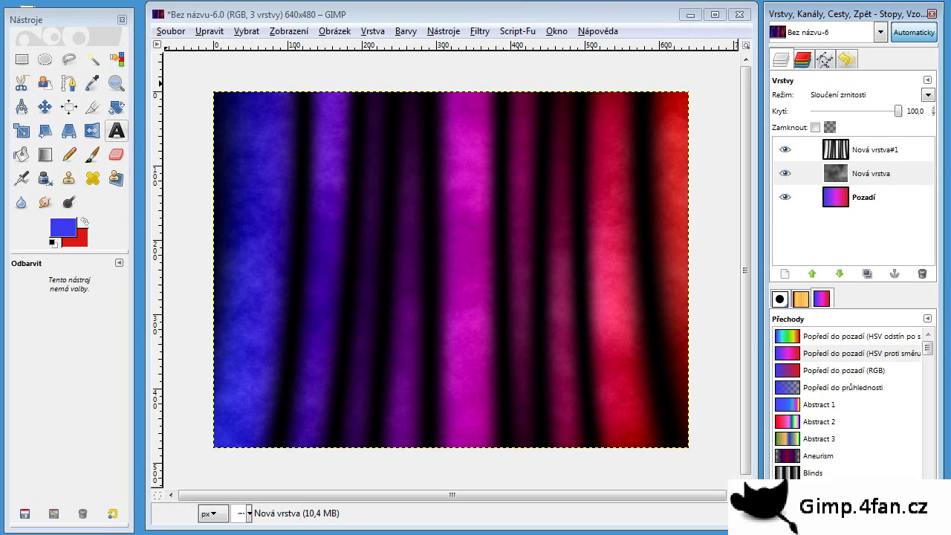
click(116, 130)
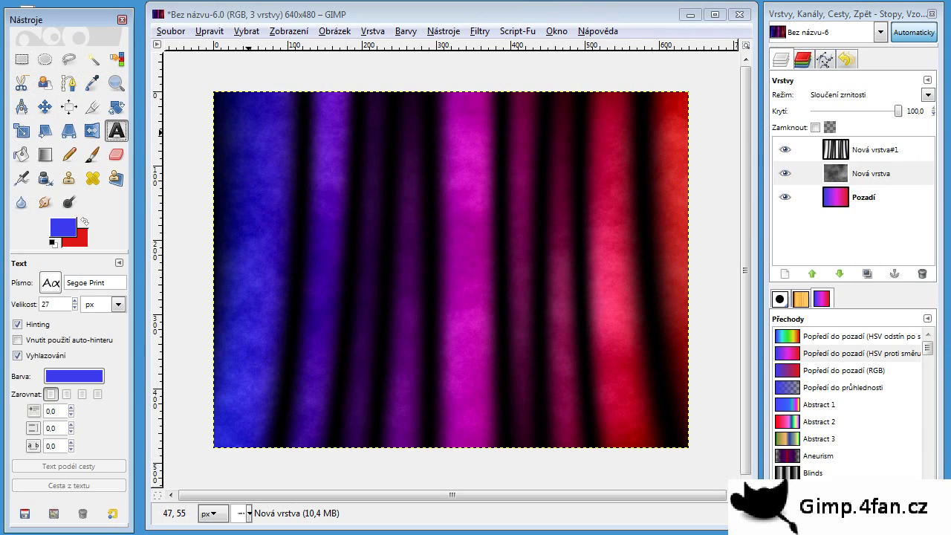
Step: Add white text 'Gimp.4fan.cz' near the top left of the canvas
click(74, 376)
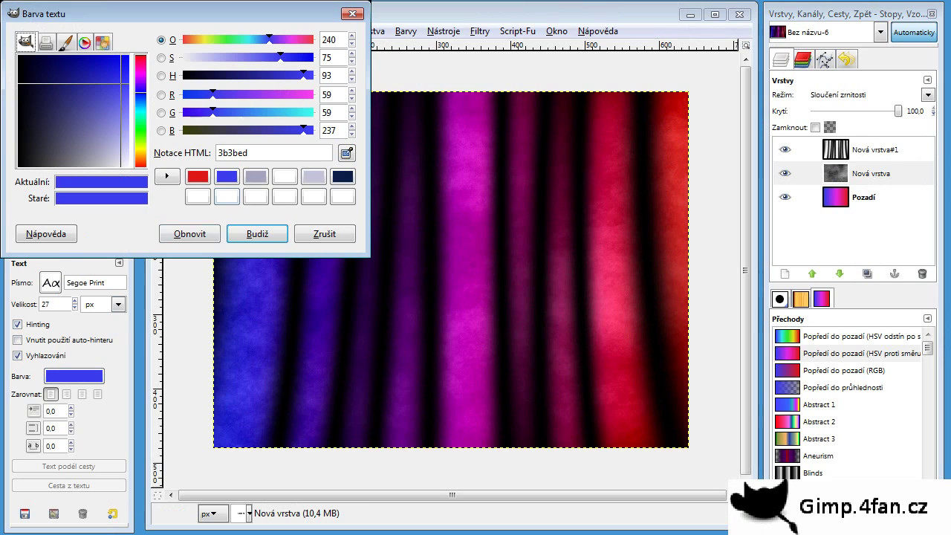
click(284, 176)
click(258, 233)
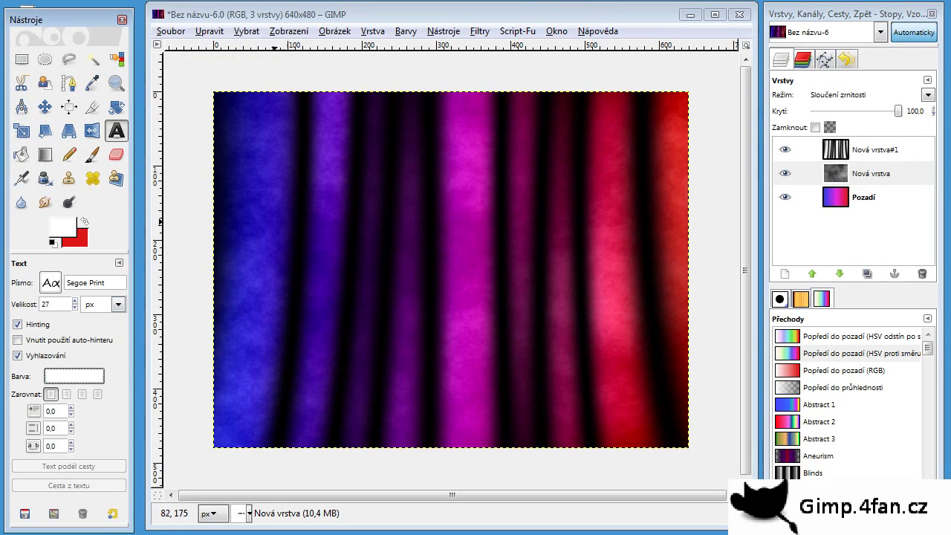
click(240, 128)
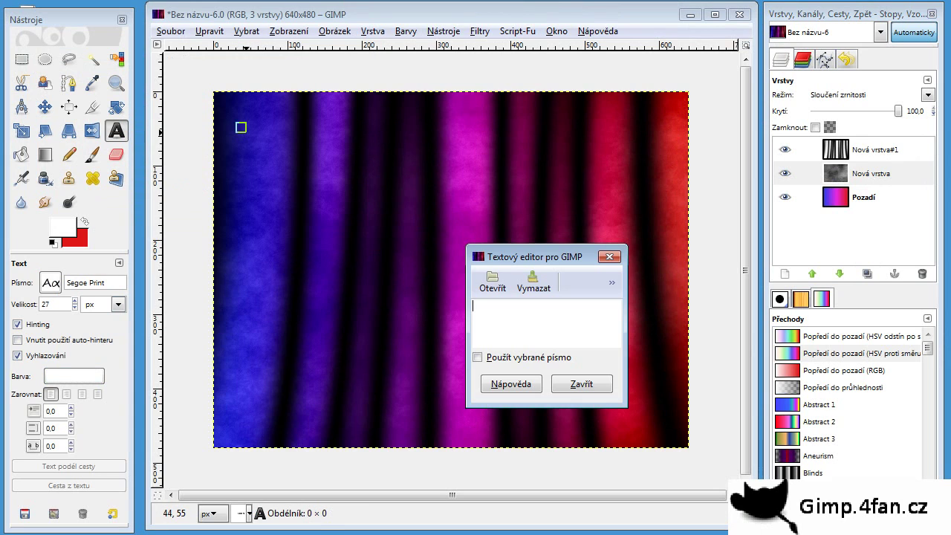
text(Gimp.4fan.cz)
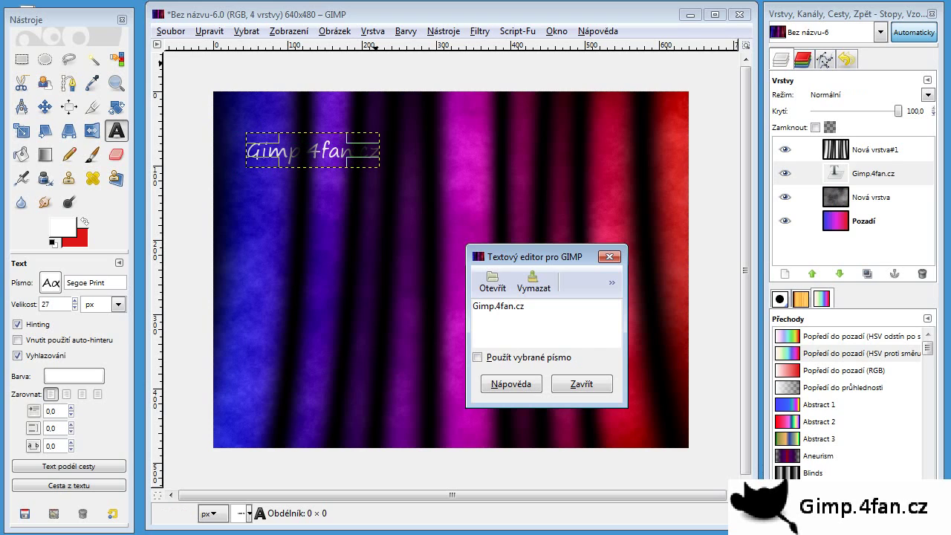
Step: Move the text layer to the top of the layer stack and duplicate it
drag(855, 173, 862, 154)
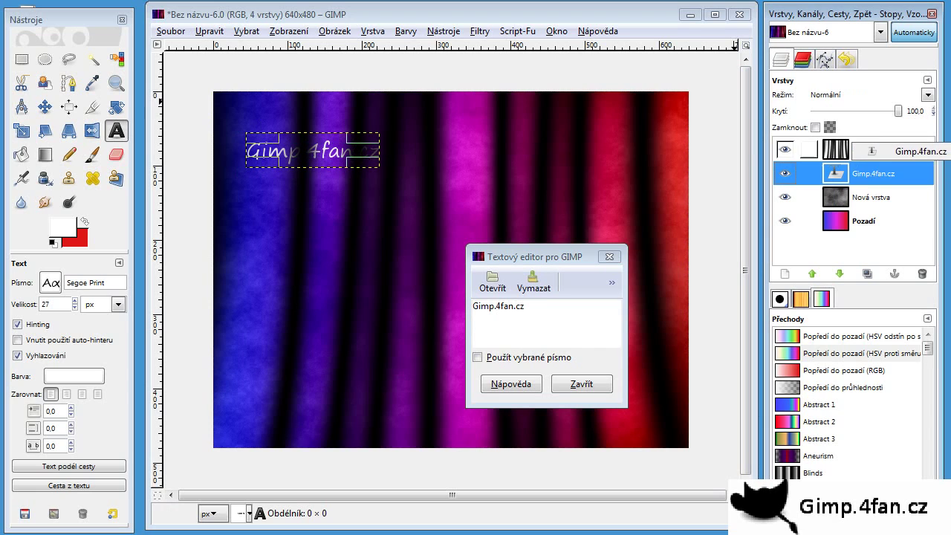
click(812, 273)
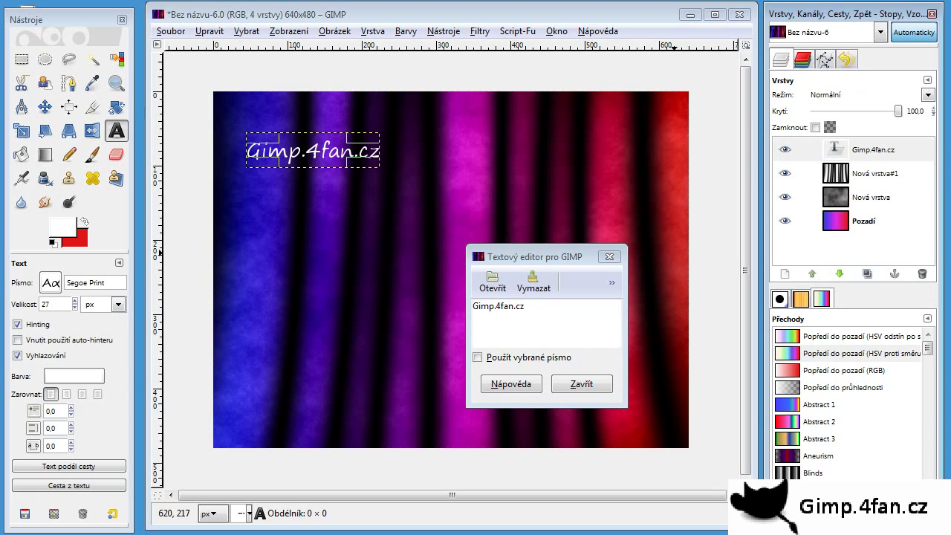
click(786, 186)
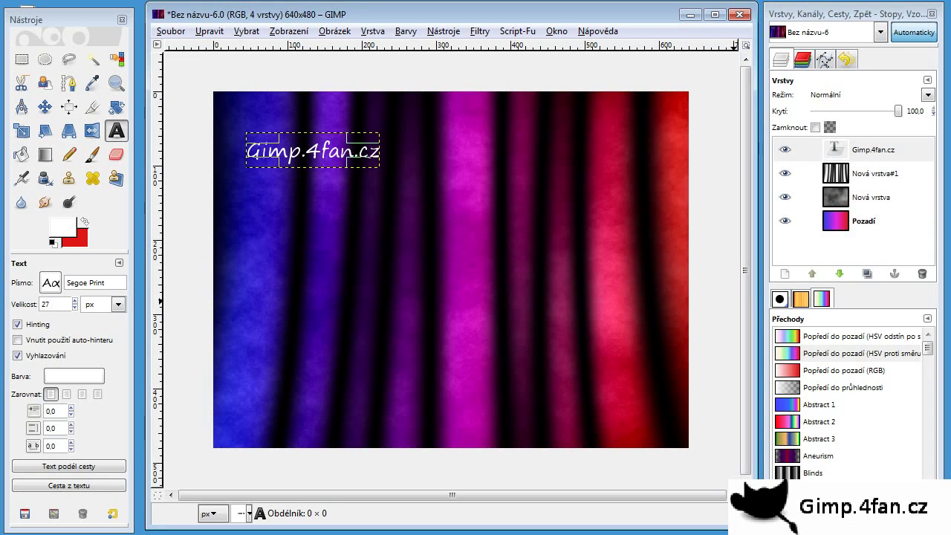
click(867, 273)
Step: Recolour the lower Gimp.4fan.cz text copy to pale lavender a3a3bf
click(854, 174)
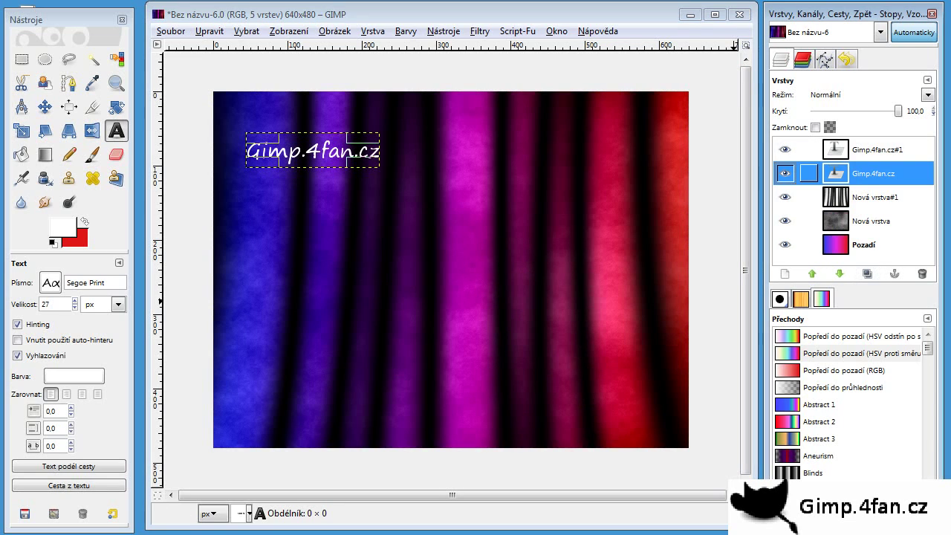
right_click(856, 176)
click(900, 186)
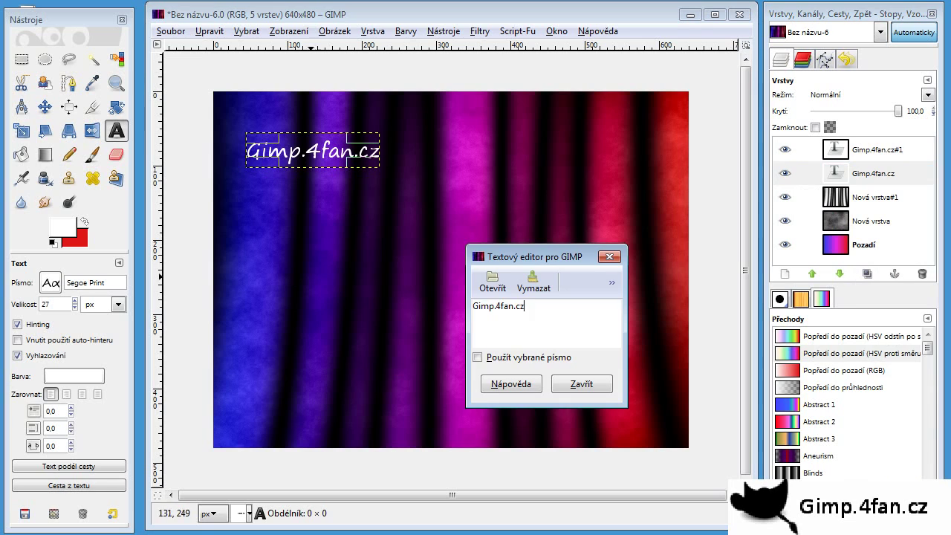
click(74, 376)
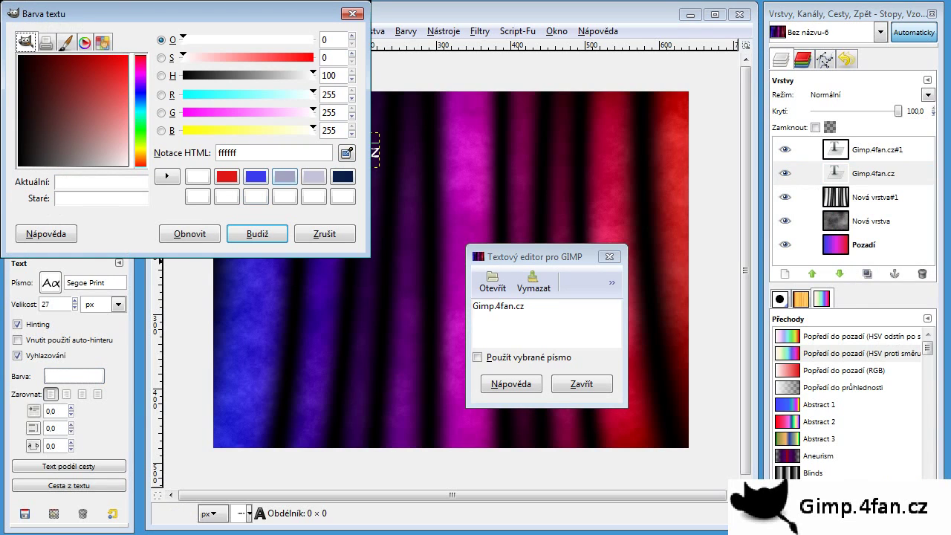
click(285, 177)
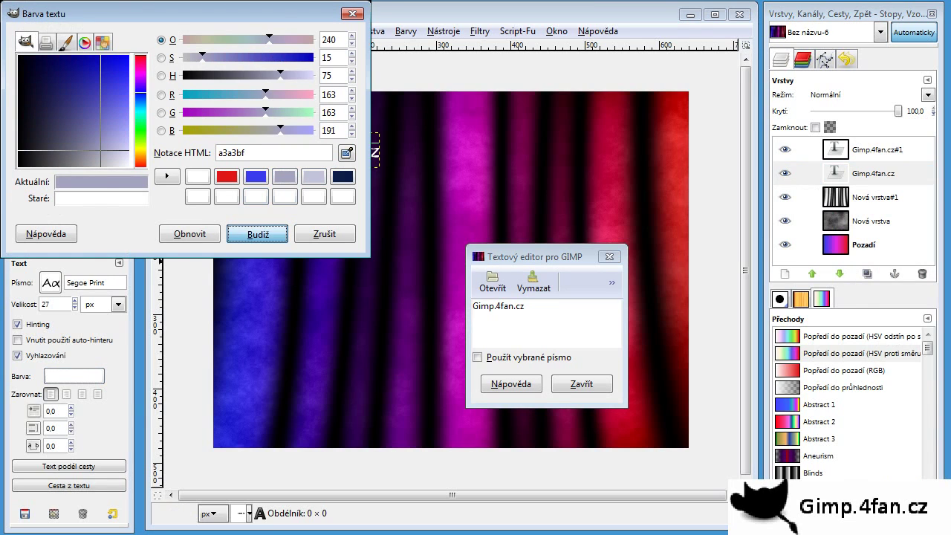
click(257, 234)
click(581, 384)
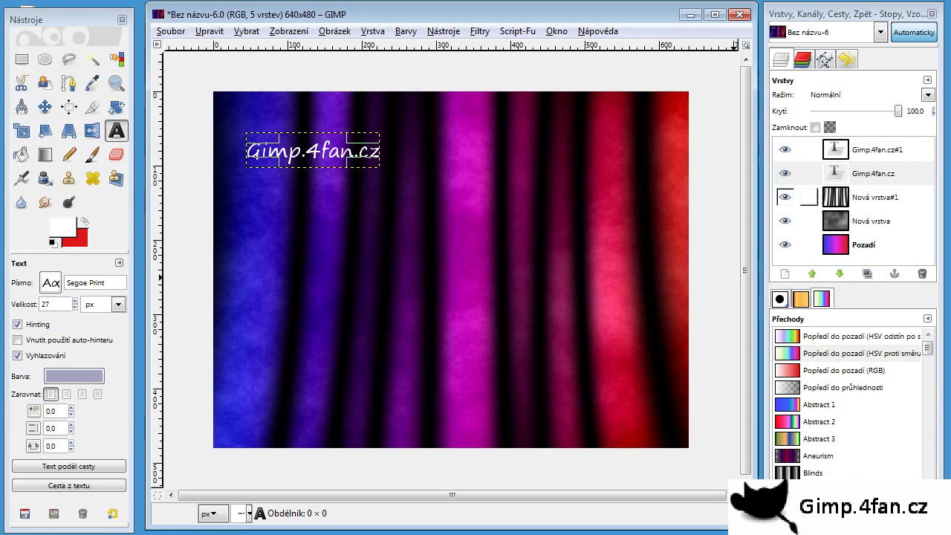
Step: Expand the lower text layer to the full image size with Layer to Image Size
right_click(863, 173)
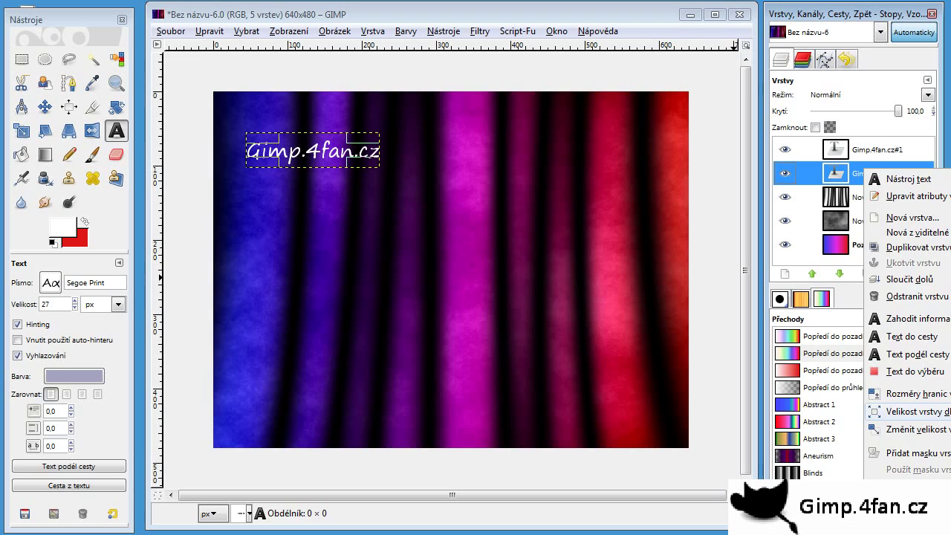
click(907, 411)
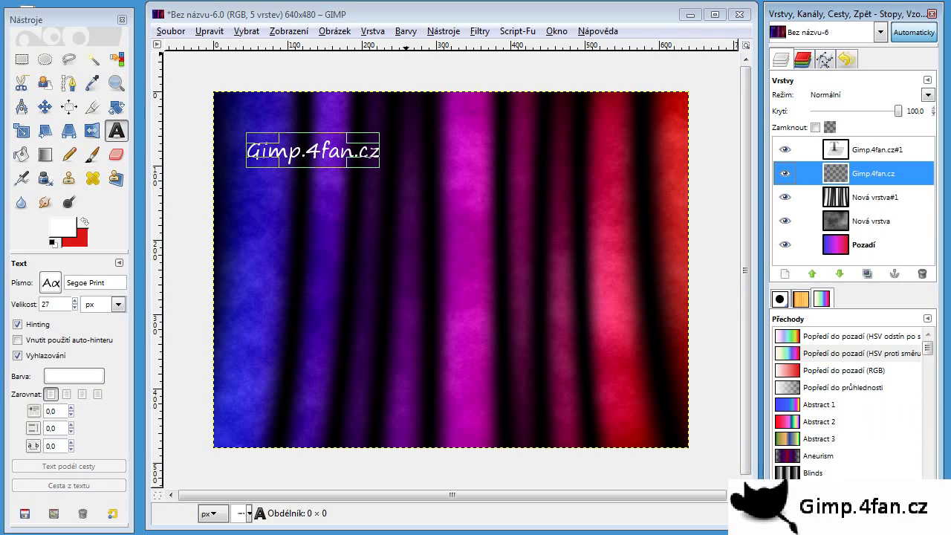
click(479, 30)
mouse_move(510, 116)
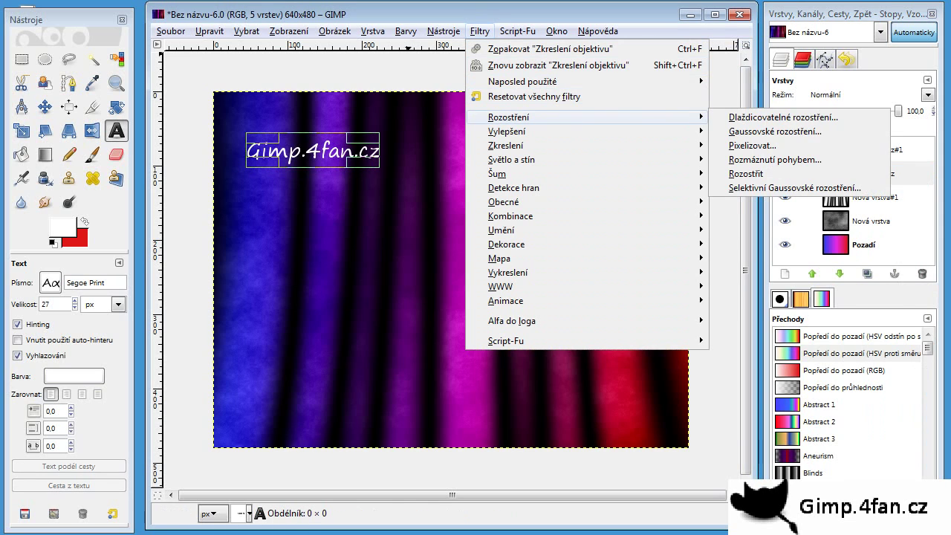
Step: Apply a 5.0 px Gaussian blur to the lower lavender text layer
click(775, 132)
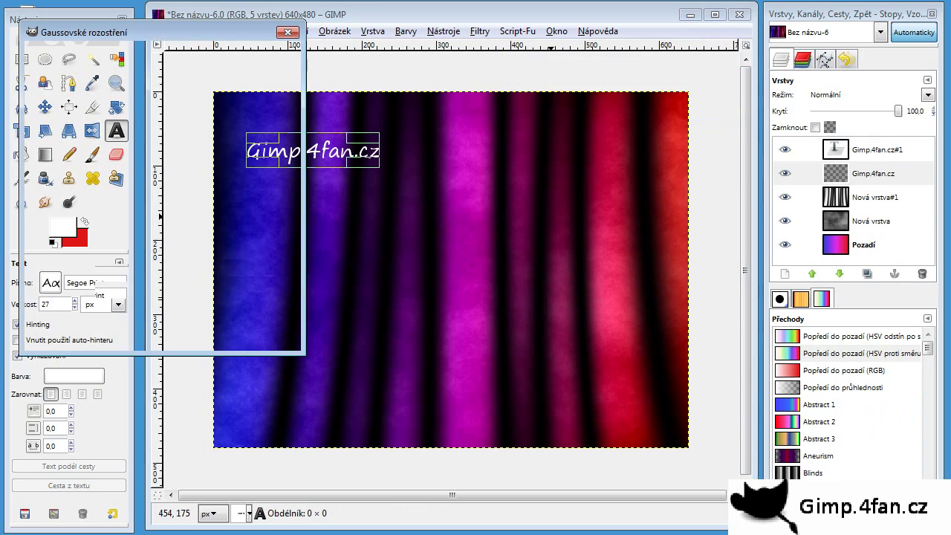
drag(67, 209, 76, 209)
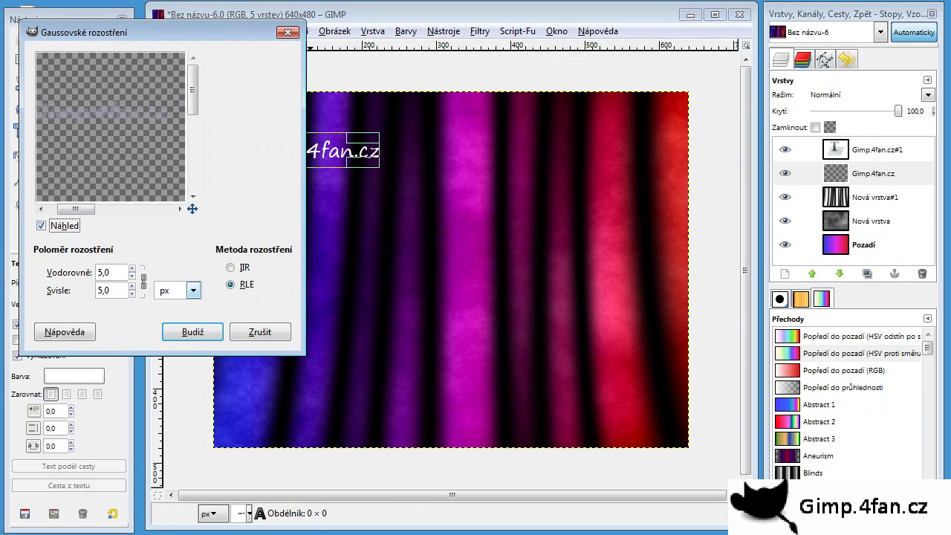
click(193, 331)
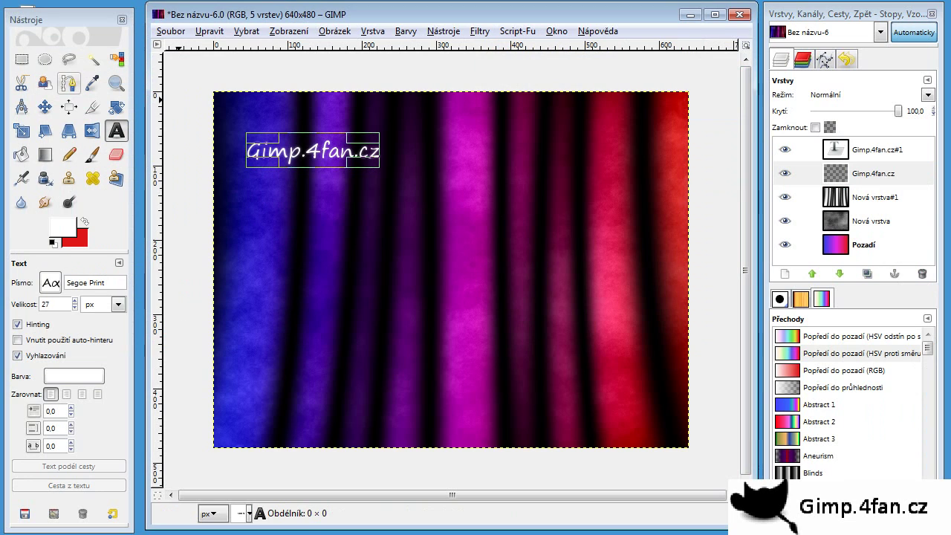
click(21, 59)
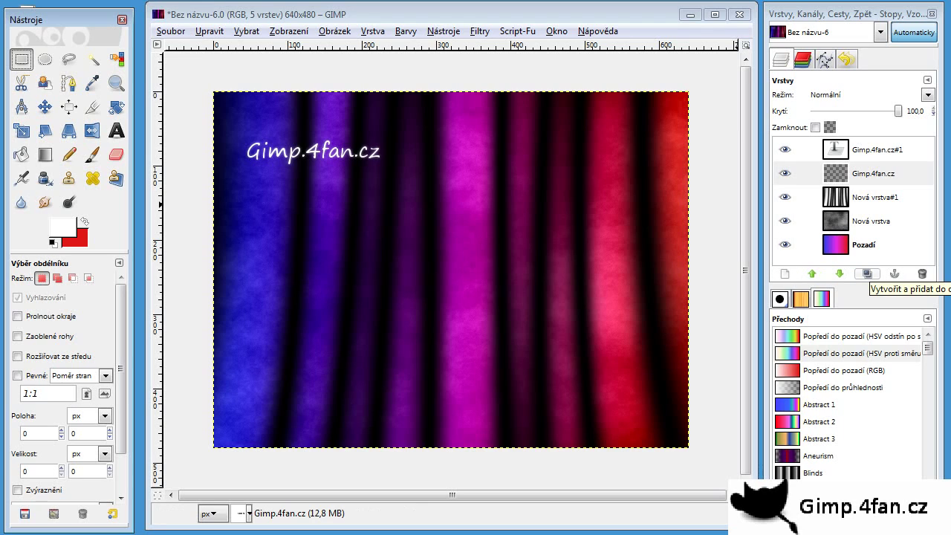
Step: Duplicate the blurred text layer repeatedly, up to Gimp.4fan.cz#10, to intensify the glow
click(867, 274)
click(867, 274)
click(868, 273)
click(867, 274)
click(867, 273)
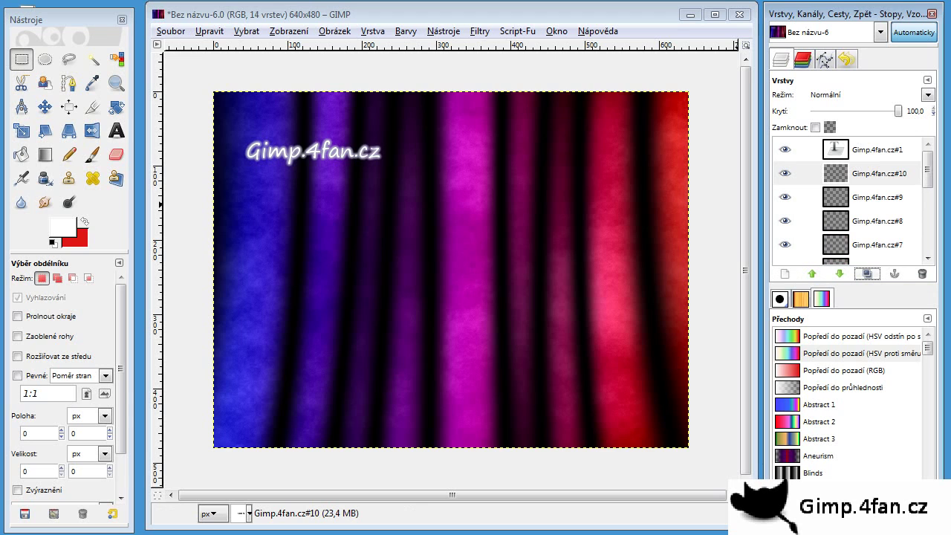